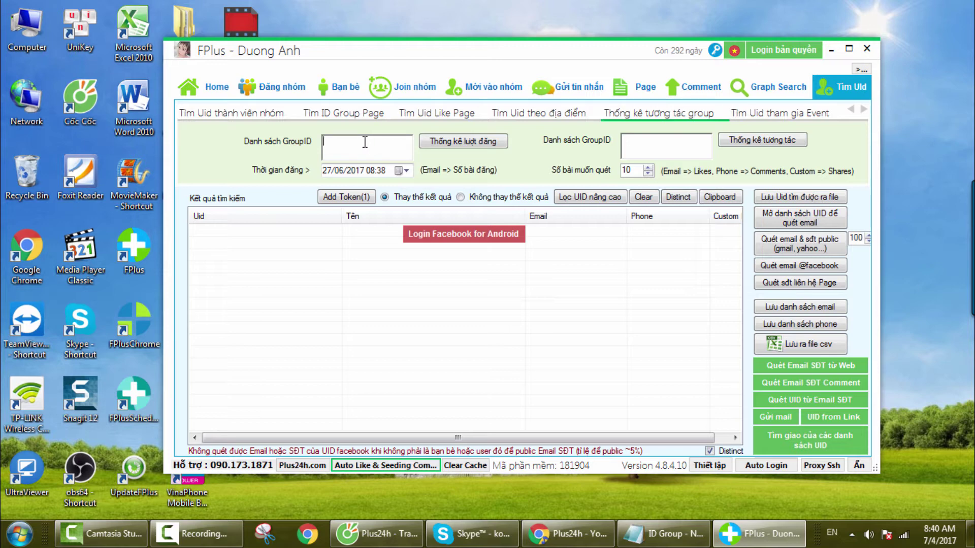
# - Display the group interaction statistics page (Thống kê tương tác group) and bring up the ID Group text file in Notepad
pyautogui.click(243, 114)
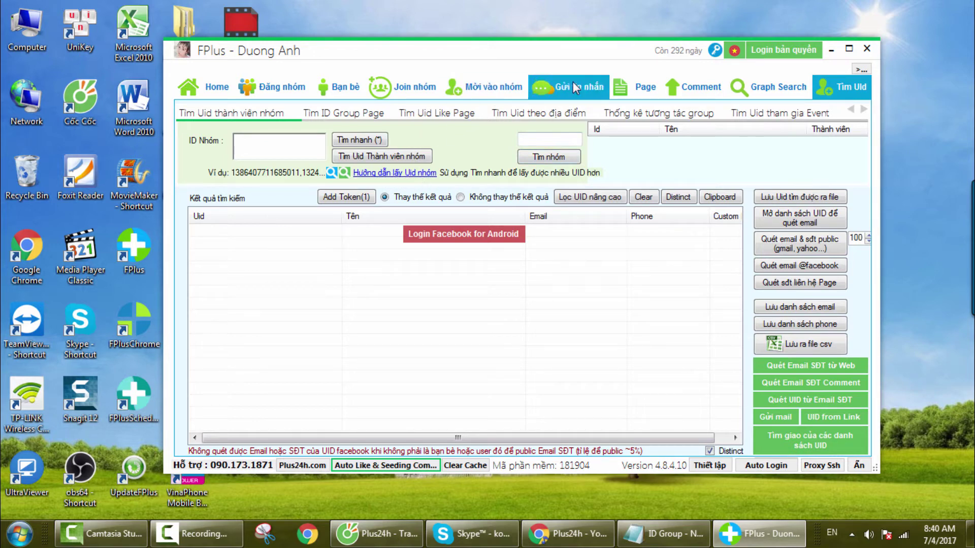
pyautogui.click(685, 114)
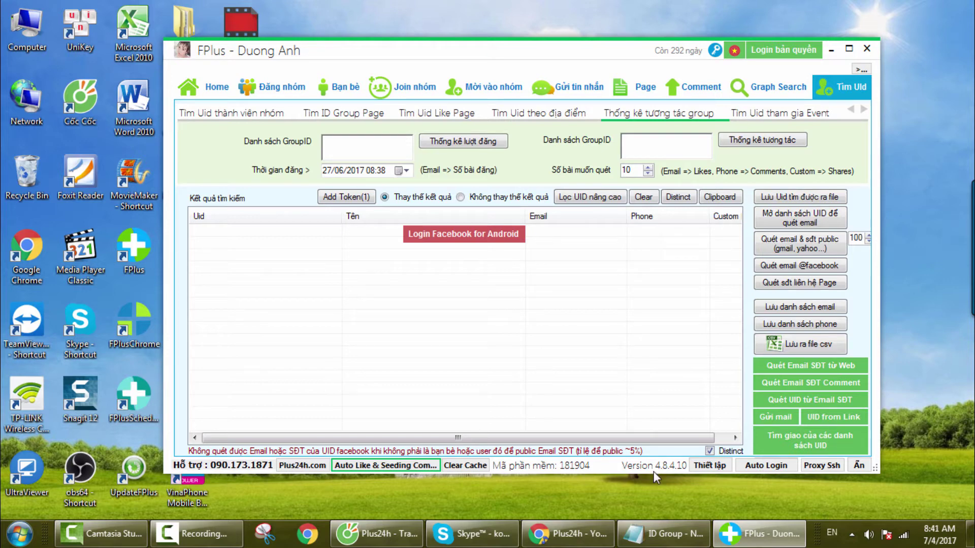
pyautogui.click(660, 533)
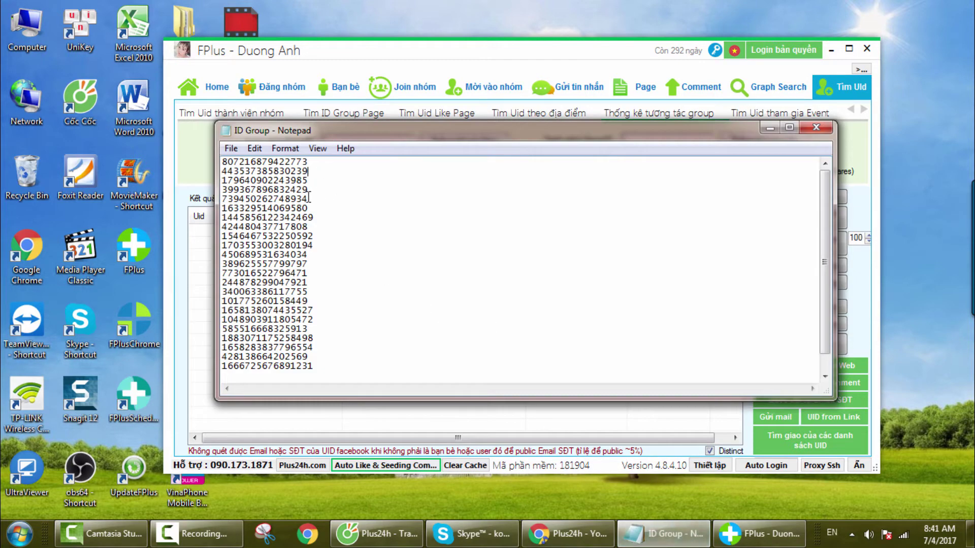
pyautogui.scroll(-1, 343, 223)
pyautogui.scroll(1, 346, 218)
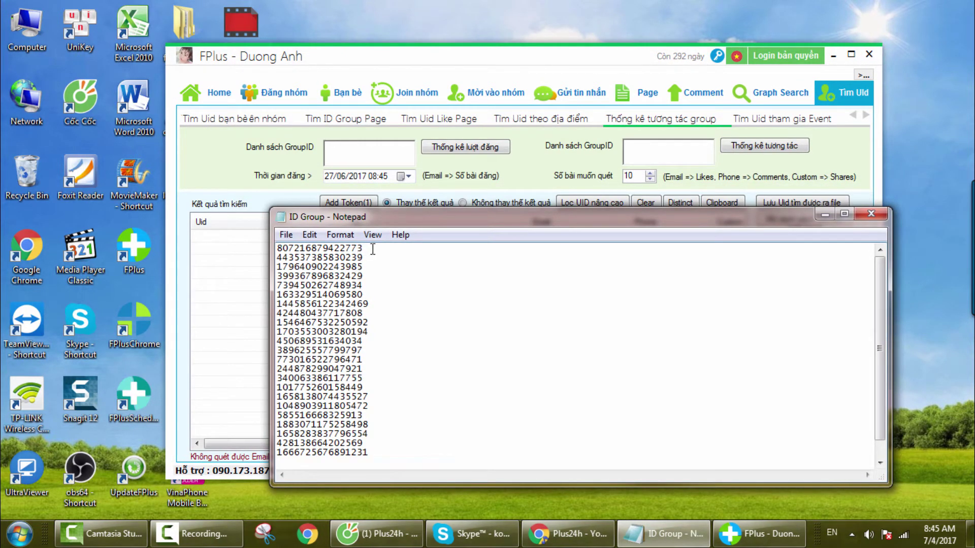
# - Copy the first group ID from the ID Group file into the post-count group ID list in FPlus
pyautogui.moveTo(375, 249); pyautogui.dragTo(270, 247)
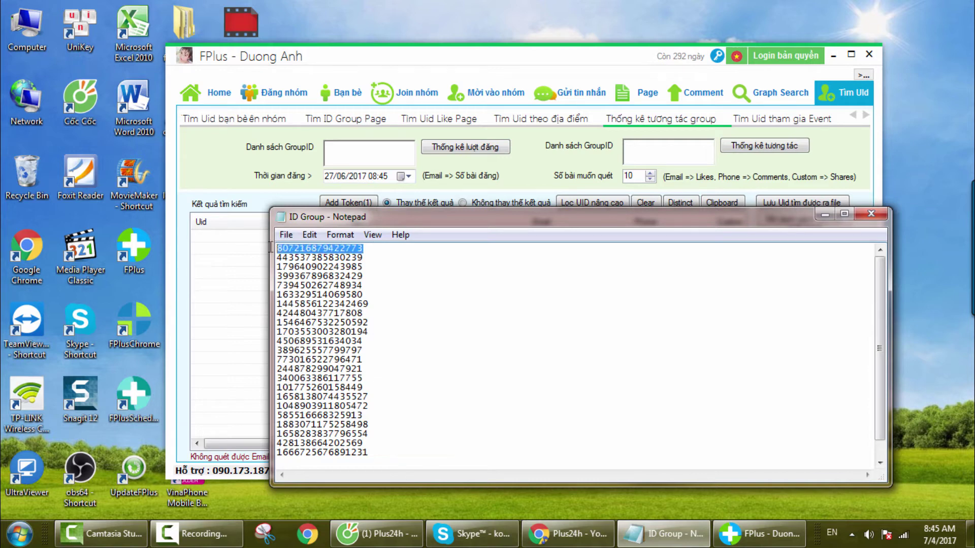
pyautogui.rightClick(310, 245)
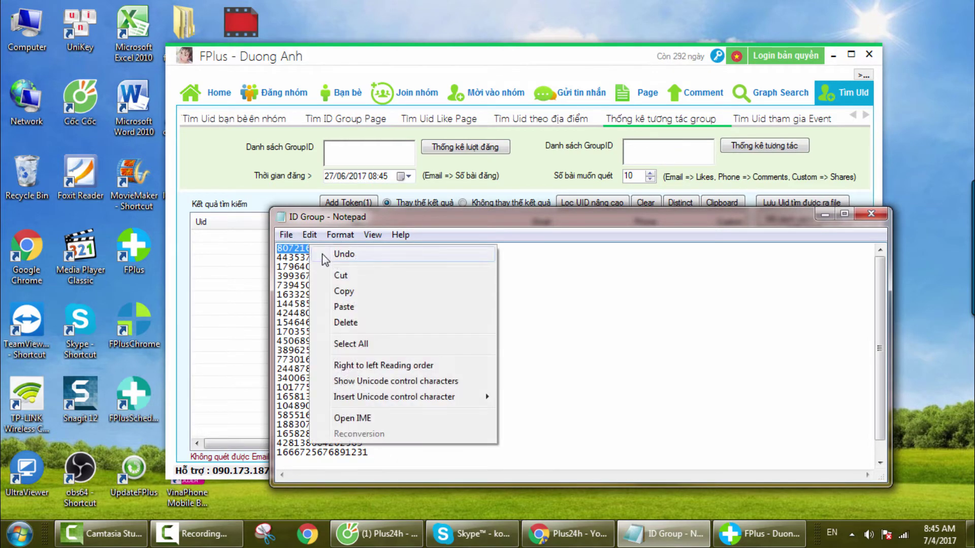
pyautogui.click(332, 290)
pyautogui.click(355, 159)
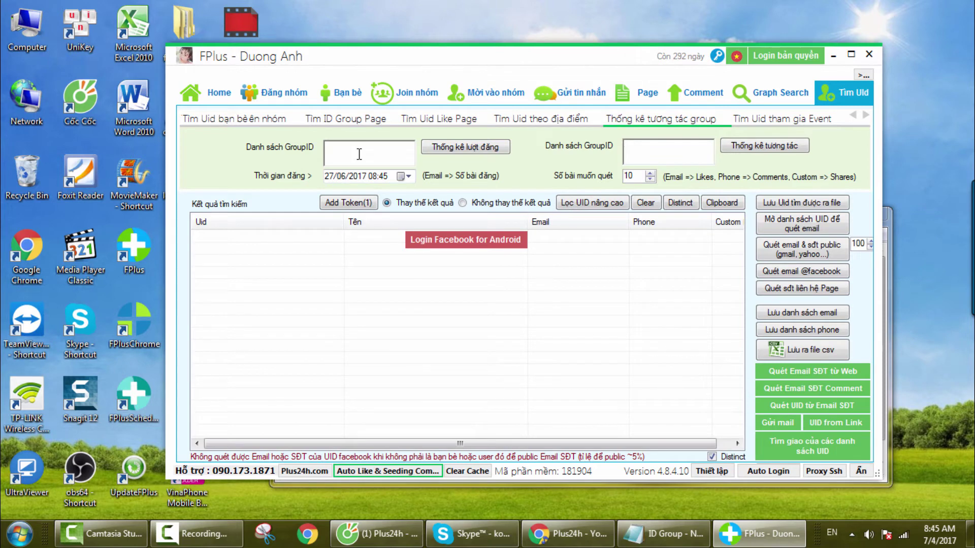
pyautogui.hotkey('ctrl', 'v')
# - Set the earliest posting date to 27/06/2017 and run the post-count statistics for the group
pyautogui.click(408, 176)
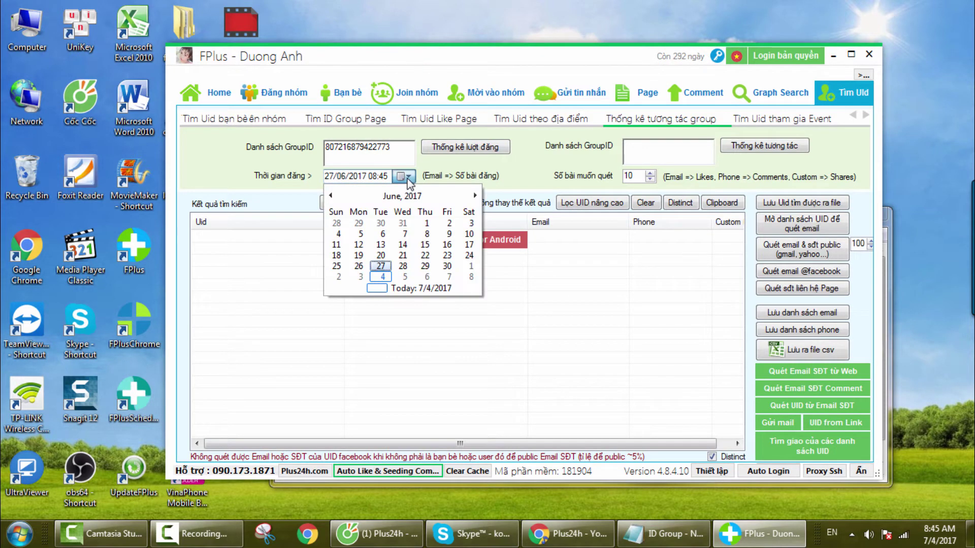
pyautogui.click(381, 266)
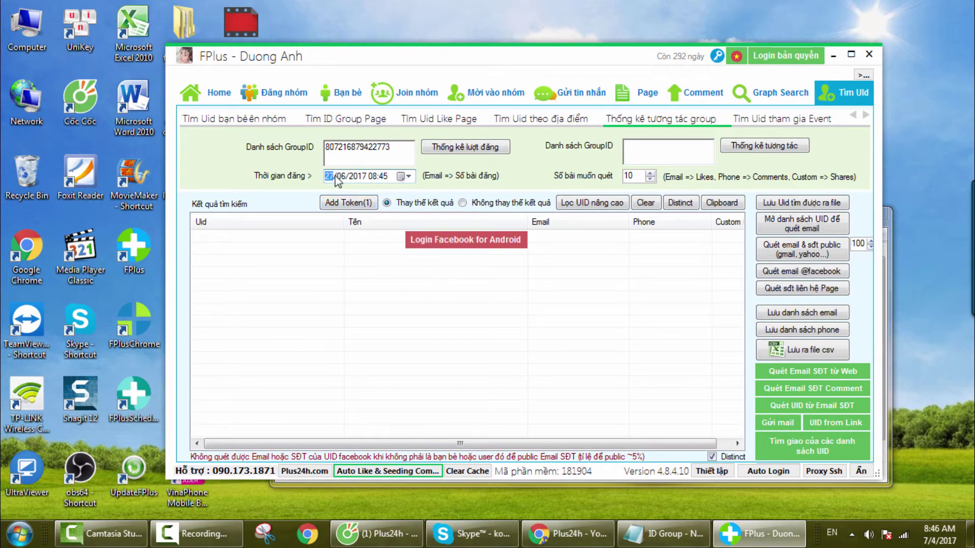
pyautogui.click(412, 157)
pyautogui.click(478, 148)
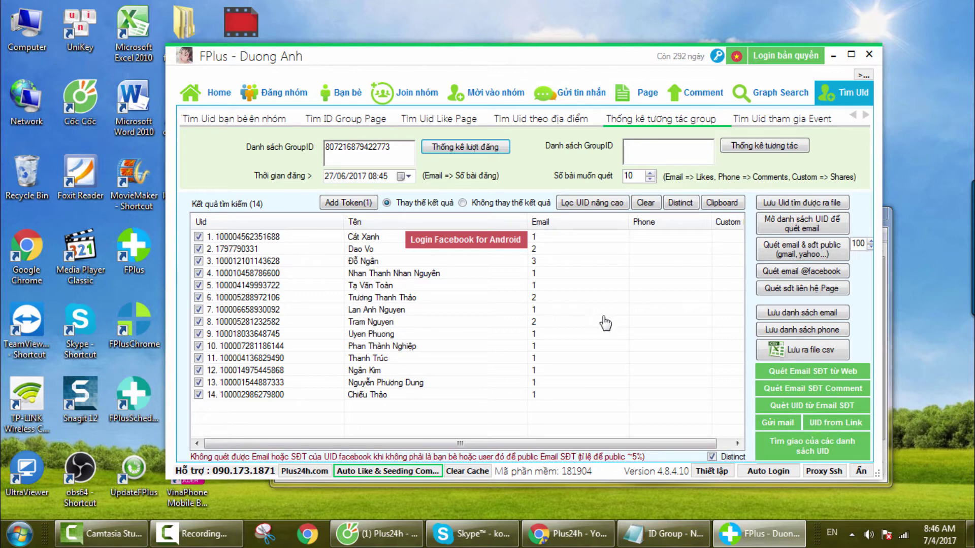
# - Save the found UIDs to the desktop as a txt file named uid
pyautogui.click(797, 351)
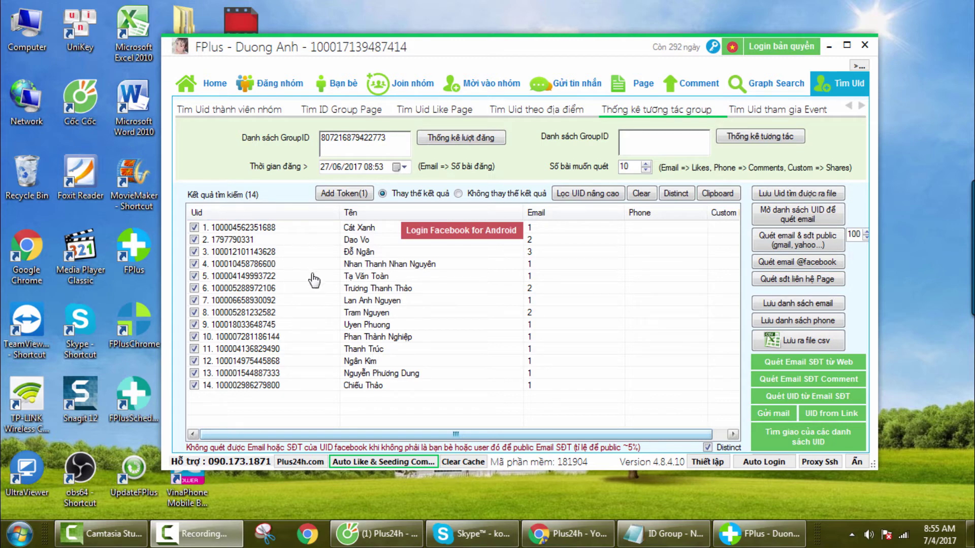
pyautogui.click(810, 194)
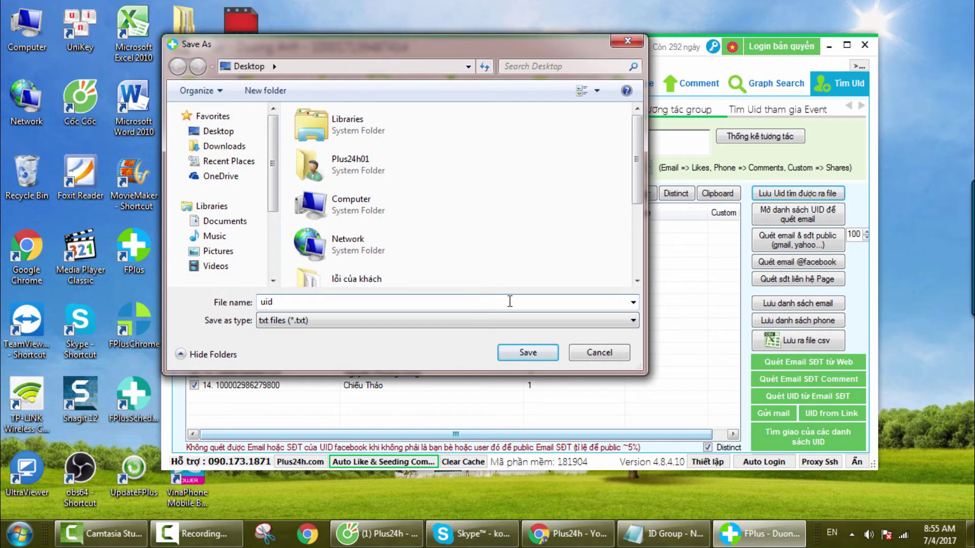
pyautogui.press('Return')
pyautogui.click(510, 304)
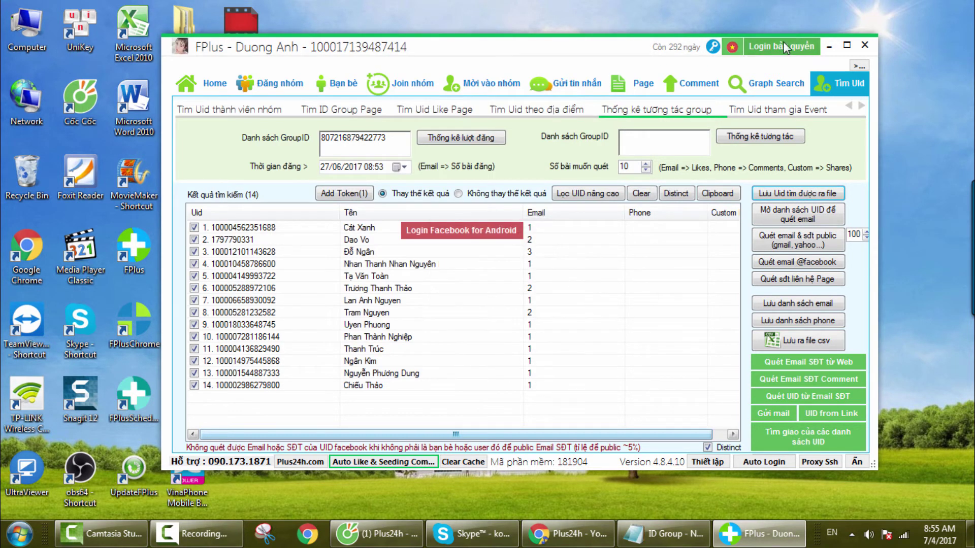
# - Open the saved uid file from the desktop, check its list of UIDs, and switch back to FPlus
pyautogui.click(829, 46)
pyautogui.doubleClick(243, 324)
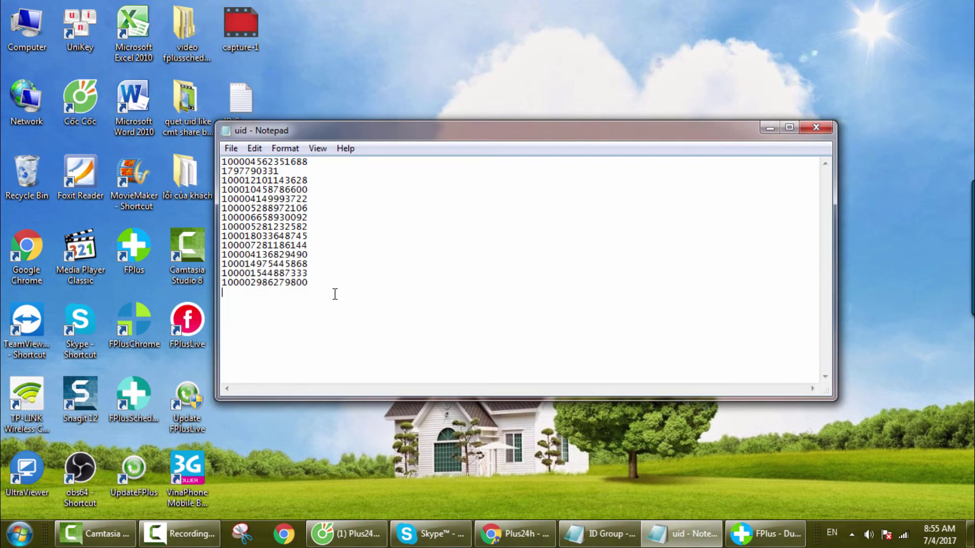
pyautogui.moveTo(305, 283); pyautogui.dragTo(209, 154)
pyautogui.click(498, 192)
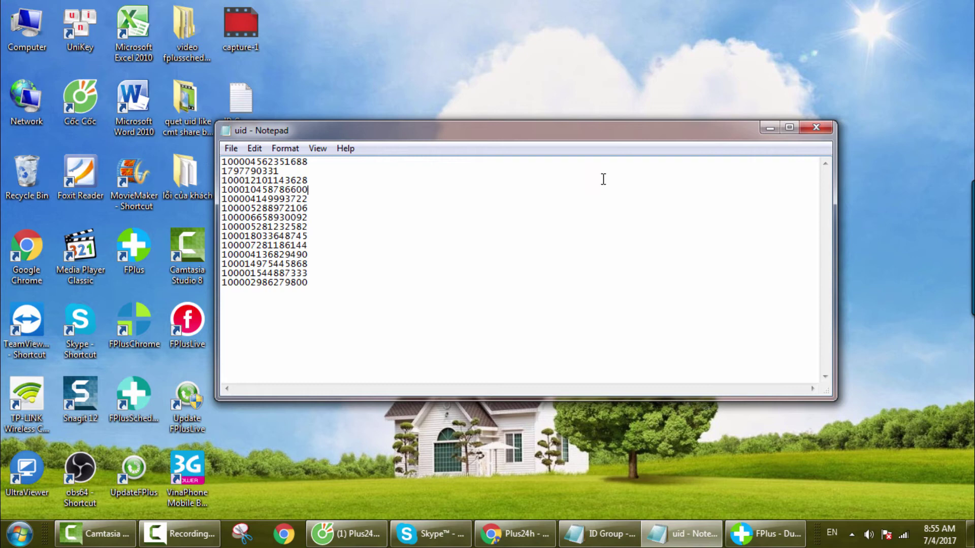
pyautogui.click(769, 127)
pyautogui.click(764, 533)
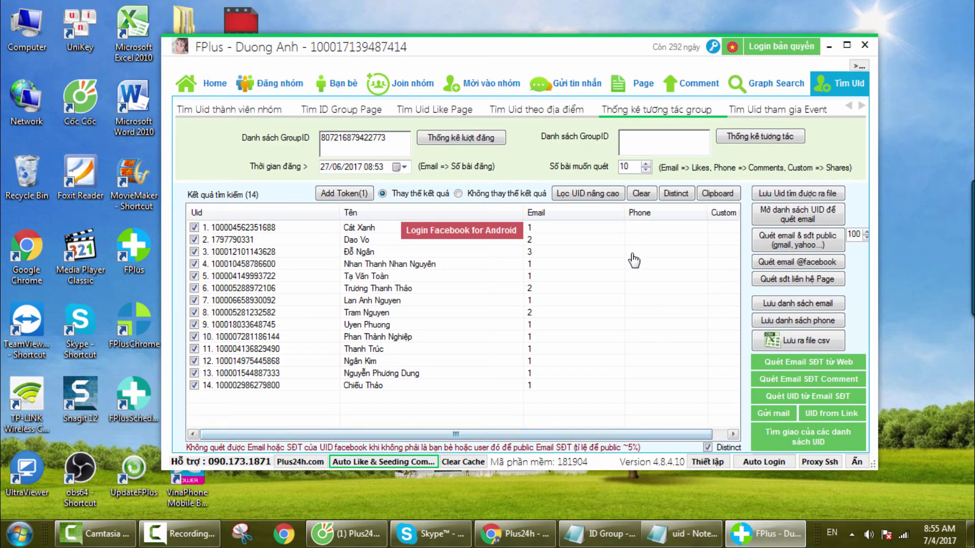
pyautogui.moveTo(396, 139); pyautogui.dragTo(323, 145)
pyautogui.click(387, 140)
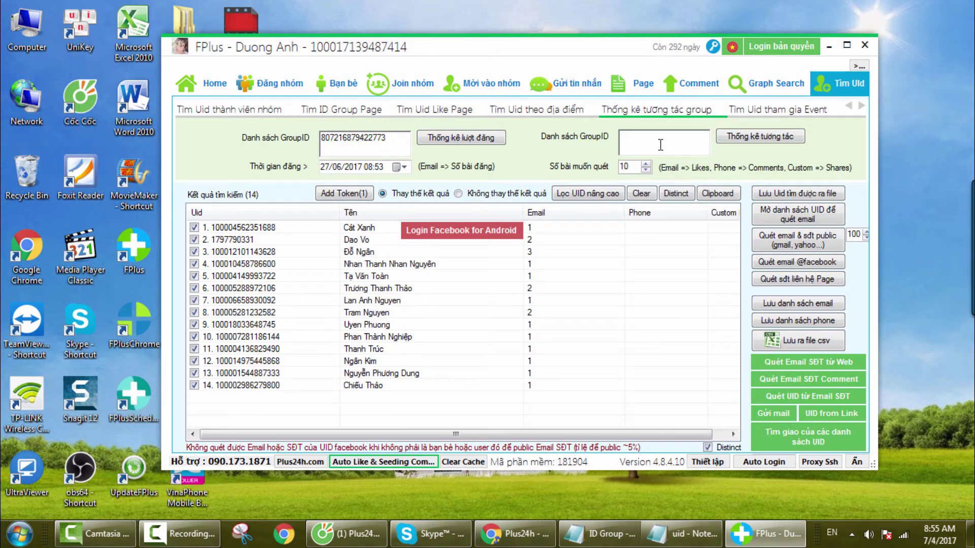
pyautogui.moveTo(634, 169); pyautogui.dragTo(618, 169)
# - Copy the first two group IDs from the ID Group file into the interaction group ID list and run the interaction statistics
pyautogui.click(659, 144)
pyautogui.click(599, 533)
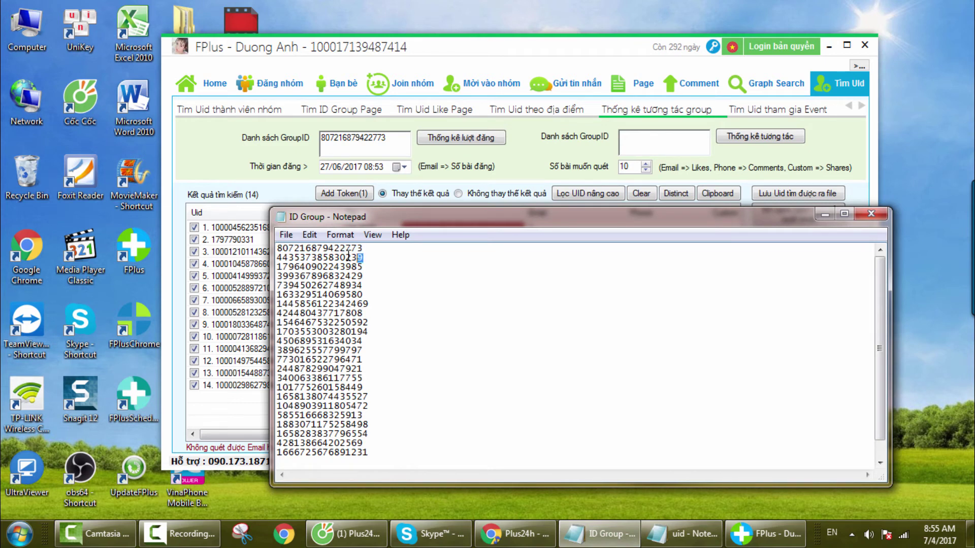
pyautogui.moveTo(363, 258); pyautogui.dragTo(258, 246)
pyautogui.rightClick(300, 247)
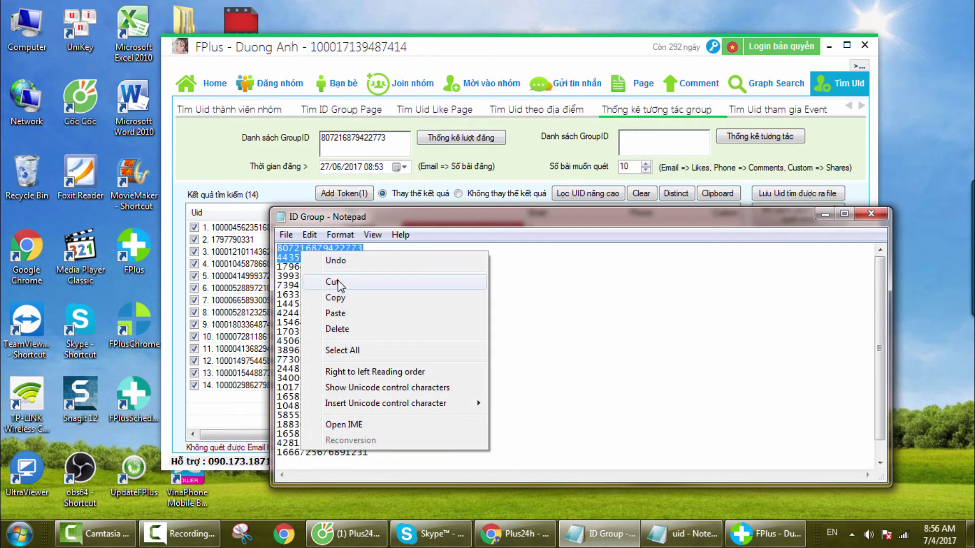
pyautogui.click(331, 298)
pyautogui.click(824, 214)
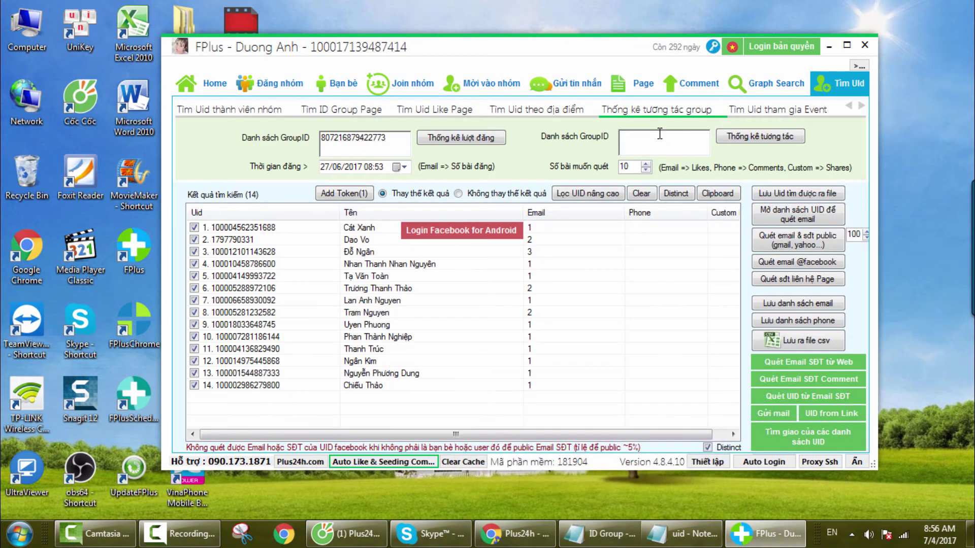
pyautogui.hotkey('ctrl', 'v')
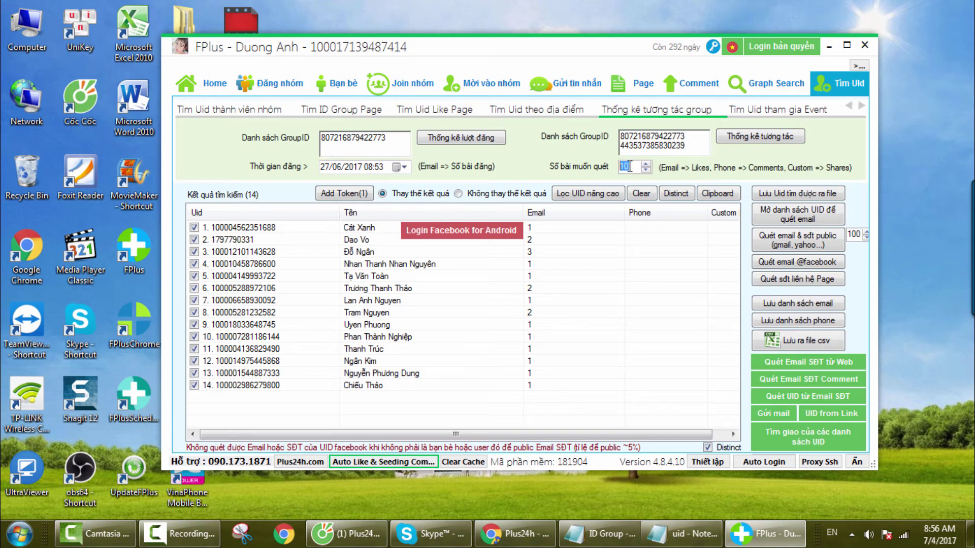
pyautogui.click(774, 142)
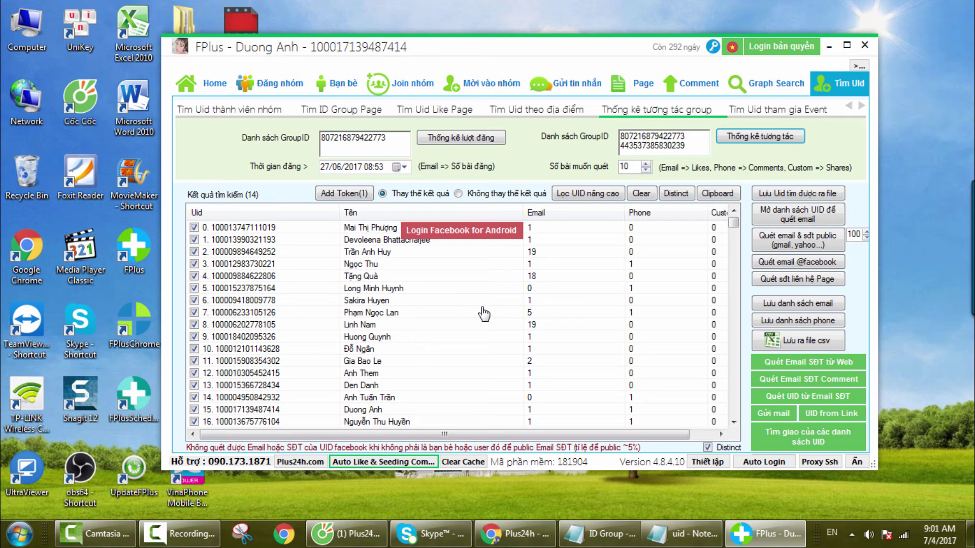
# - Examine the scanned members' like, comment and share counts in the Email, Phone and Custom columns of the results list
pyautogui.click(268, 289)
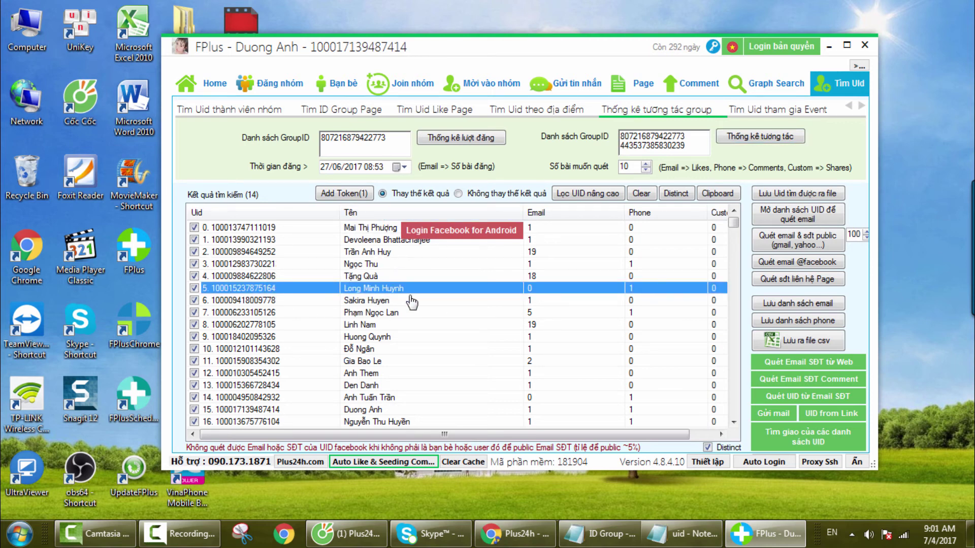
pyautogui.click(526, 264)
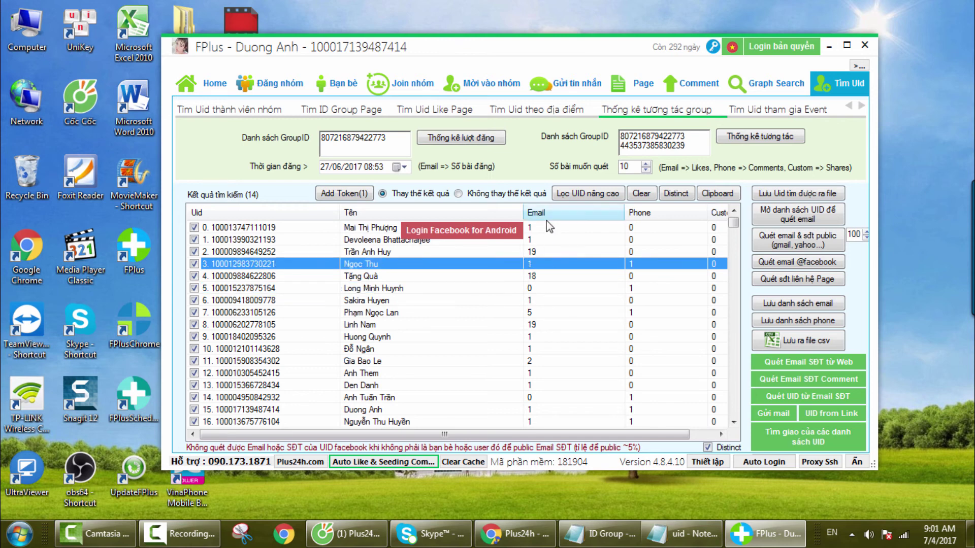
pyautogui.click(550, 277)
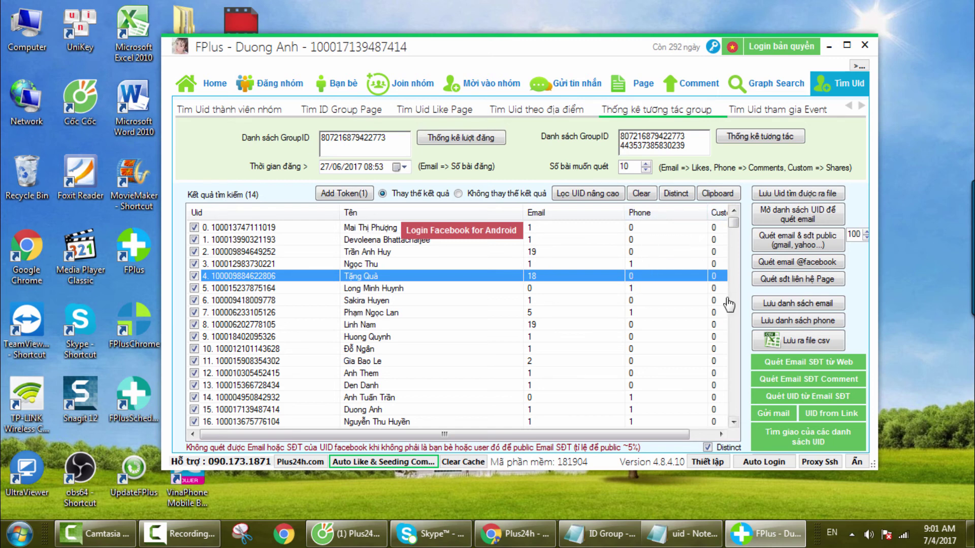
pyautogui.moveTo(627, 435)
pyautogui.mouseDown()
pyautogui.moveTo(652, 435)
pyautogui.moveTo(612, 434)
pyautogui.mouseUp()
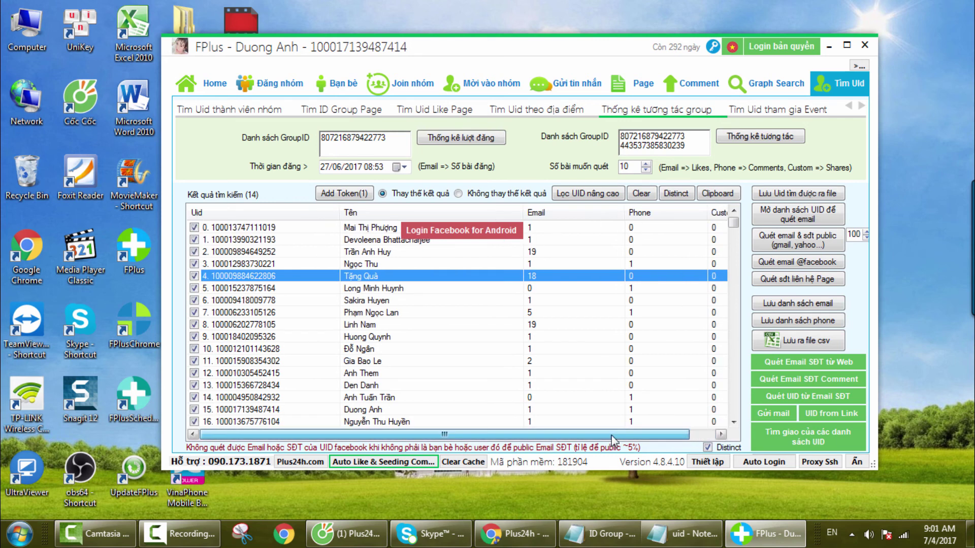
pyautogui.scroll(-10, 608, 341)
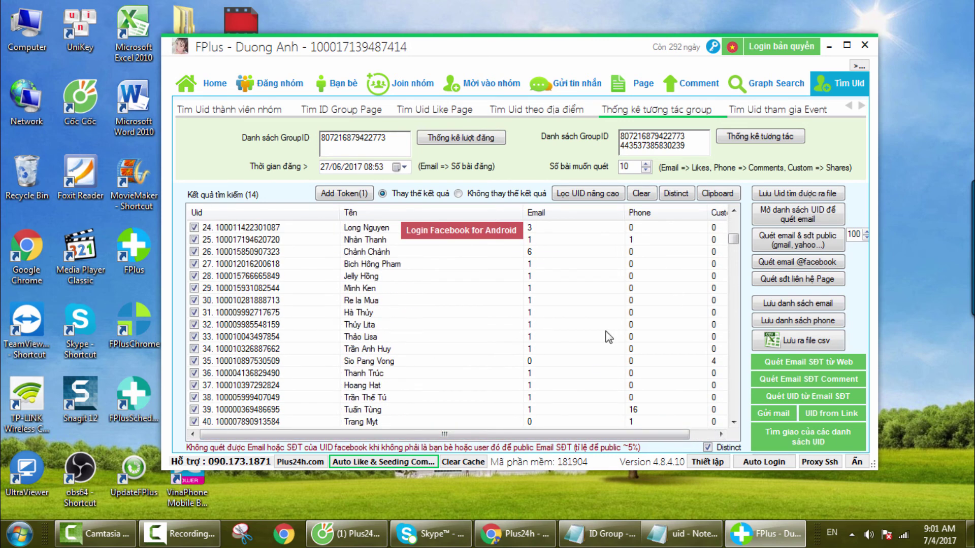
pyautogui.scroll(-9, 608, 337)
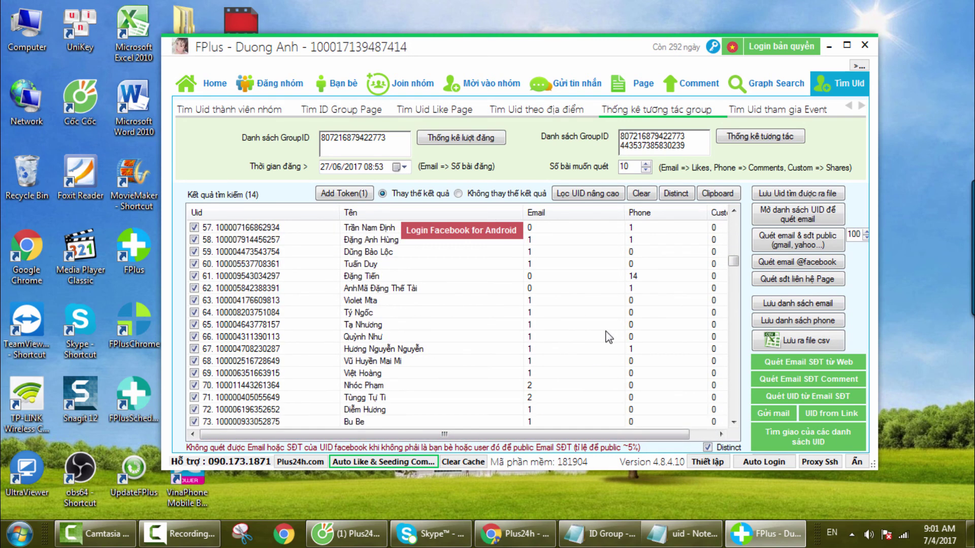
pyautogui.scroll(19, 605, 332)
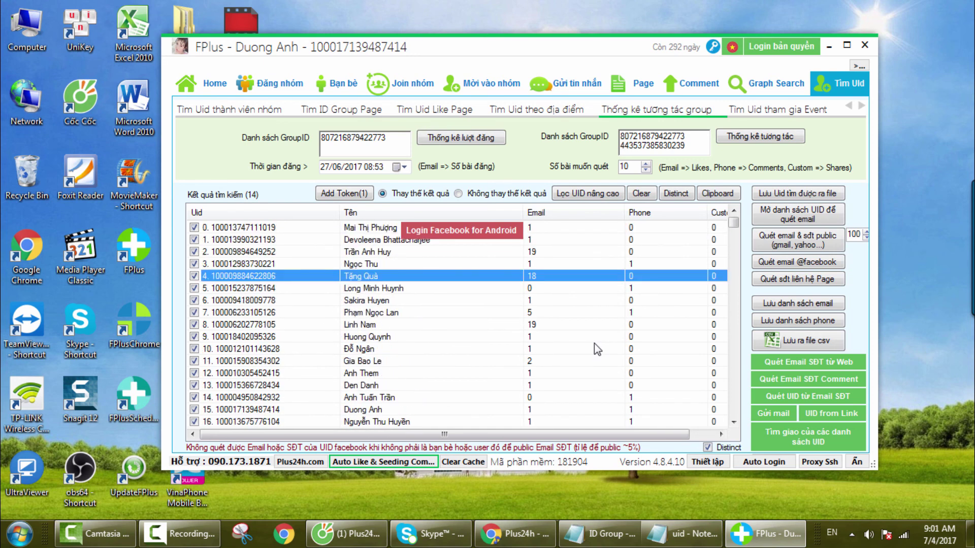